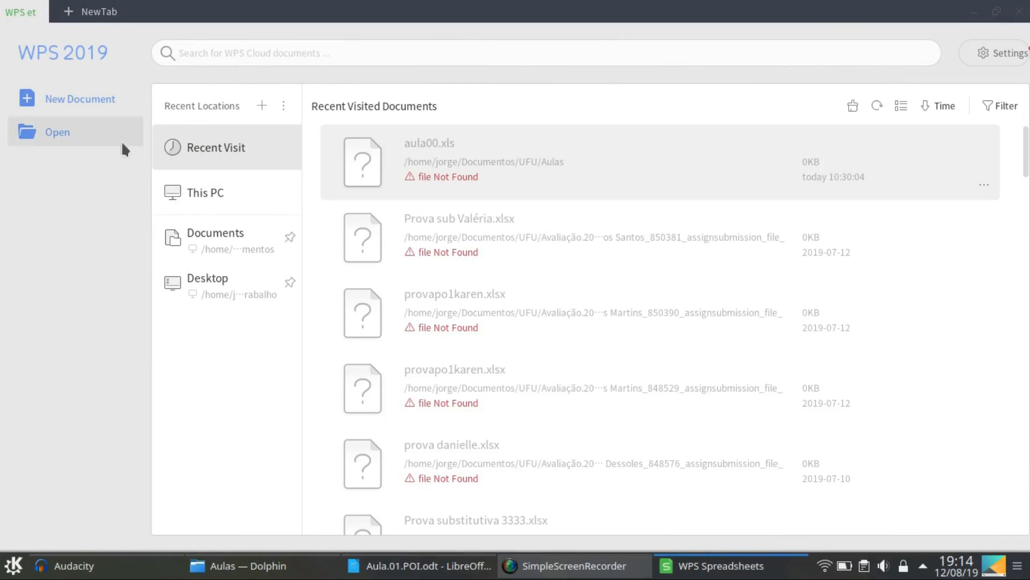
Create a blank workbook and paste in the "Maximizar z" model formula copied from the Writer document Aula.01.POI.odt, beside the data area
{"action": "left_click", "coordinate": [78, 96]}
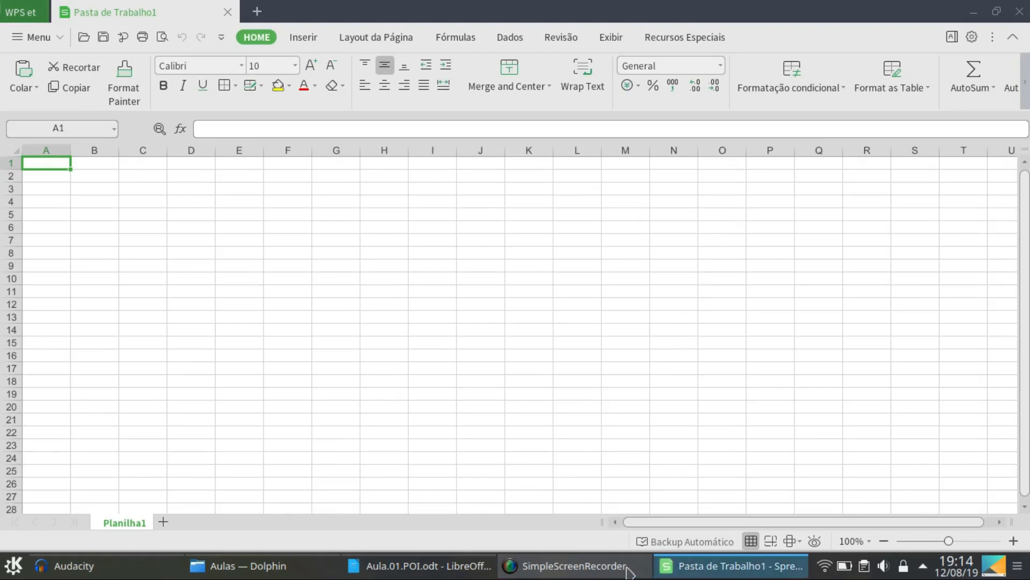
{"action": "left_click", "coordinate": [70, 566]}
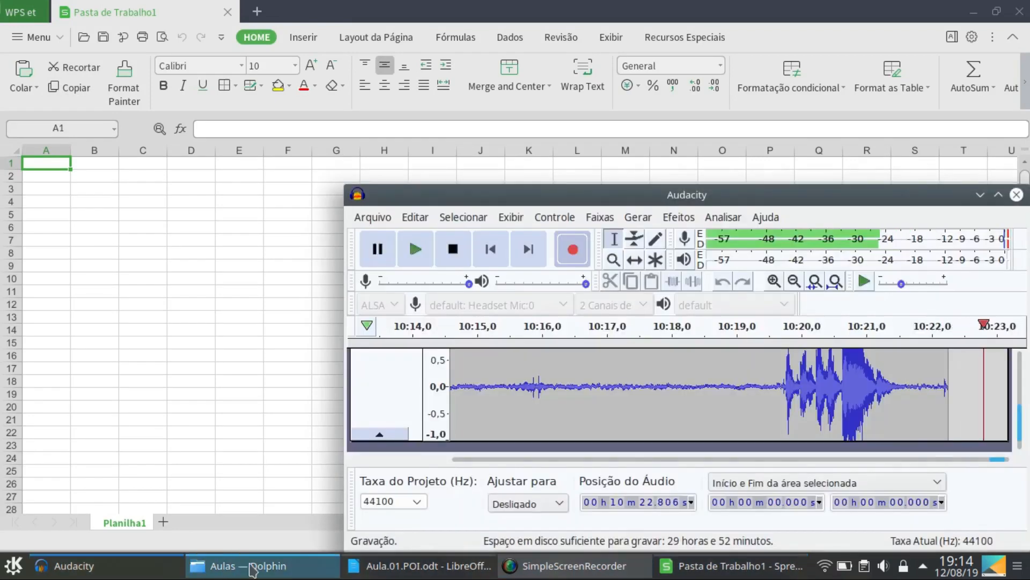
{"action": "left_click", "coordinate": [418, 565]}
{"action": "left_click", "coordinate": [303, 271]}
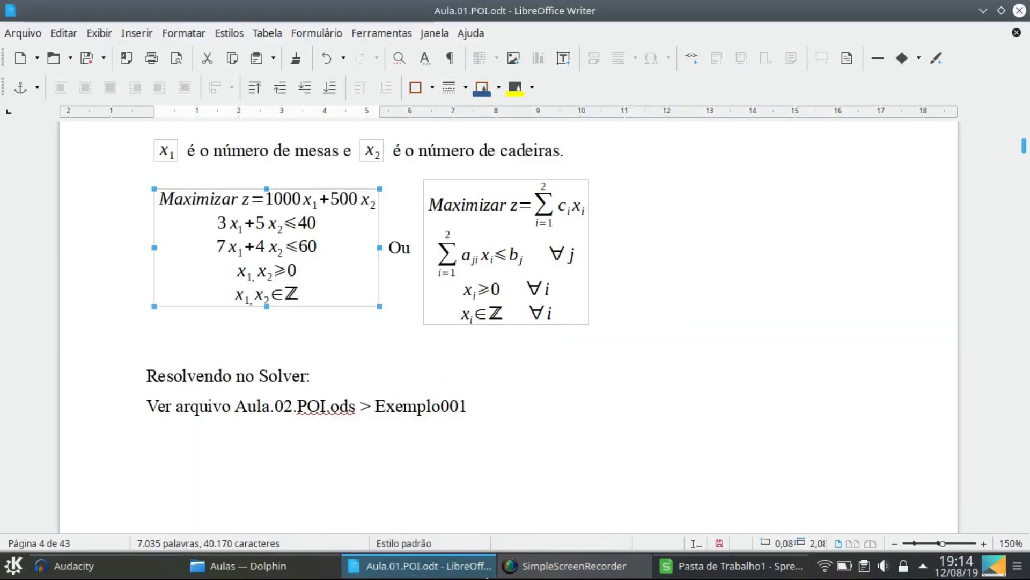
{"action": "left_click", "coordinate": [735, 575]}
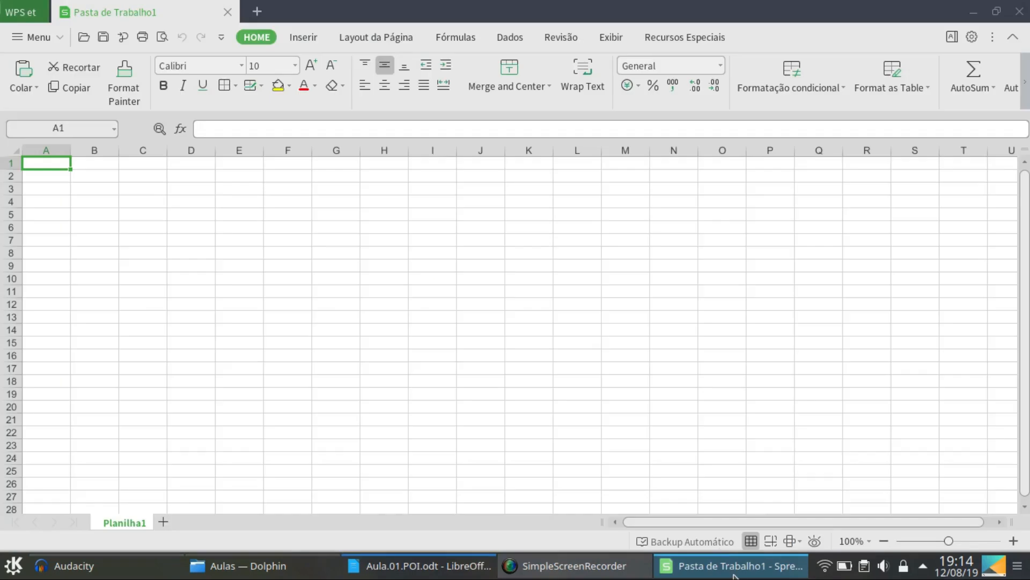
{"action": "left_click", "coordinate": [392, 188]}
{"action": "key", "text": "ctrl+v"}
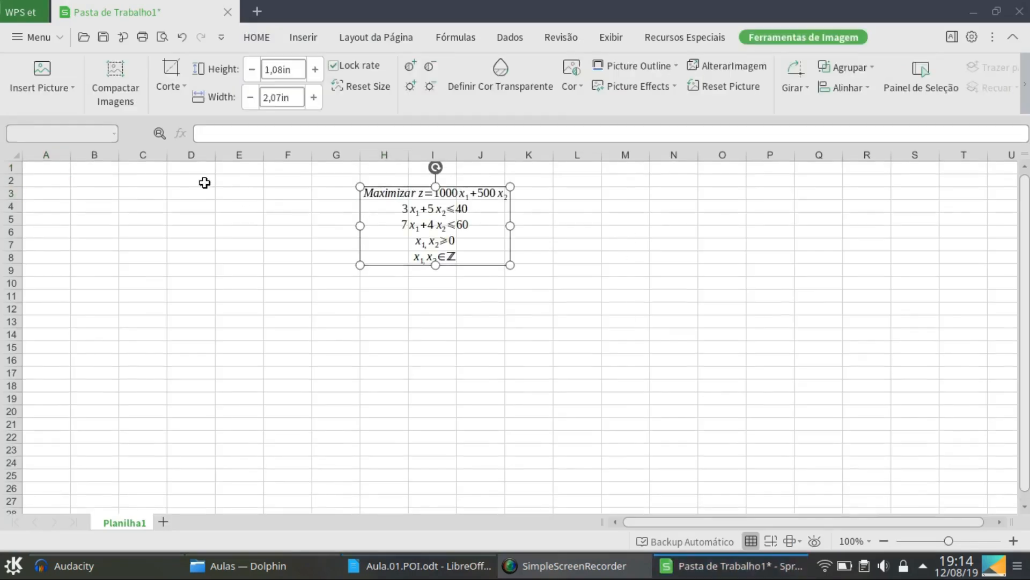
Enter the row labels x1, x2, z, r1 and r2 in cells A1 to A5
{"action": "left_click", "coordinate": [51, 171]}
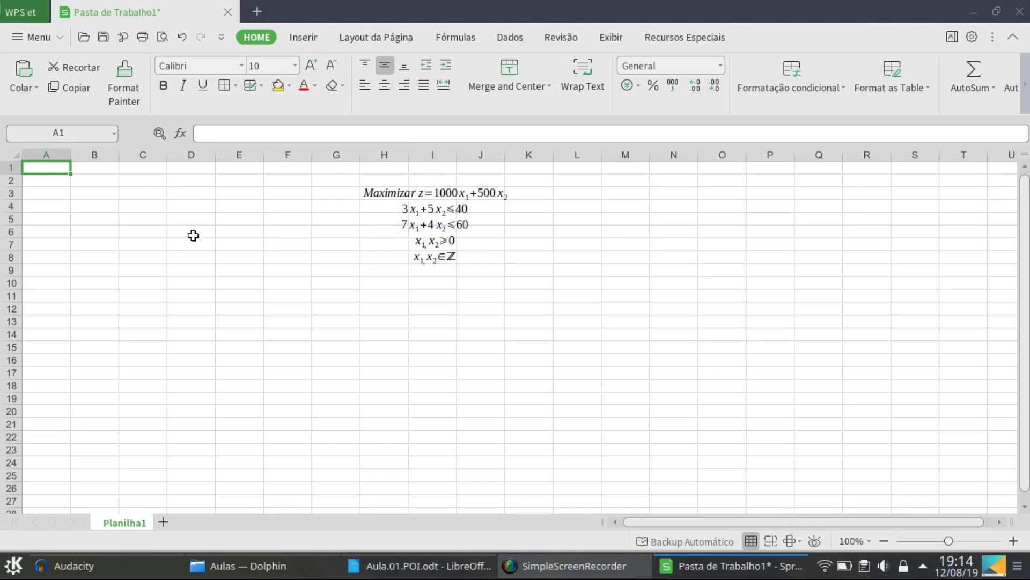
{"action": "type", "text": "x1"}
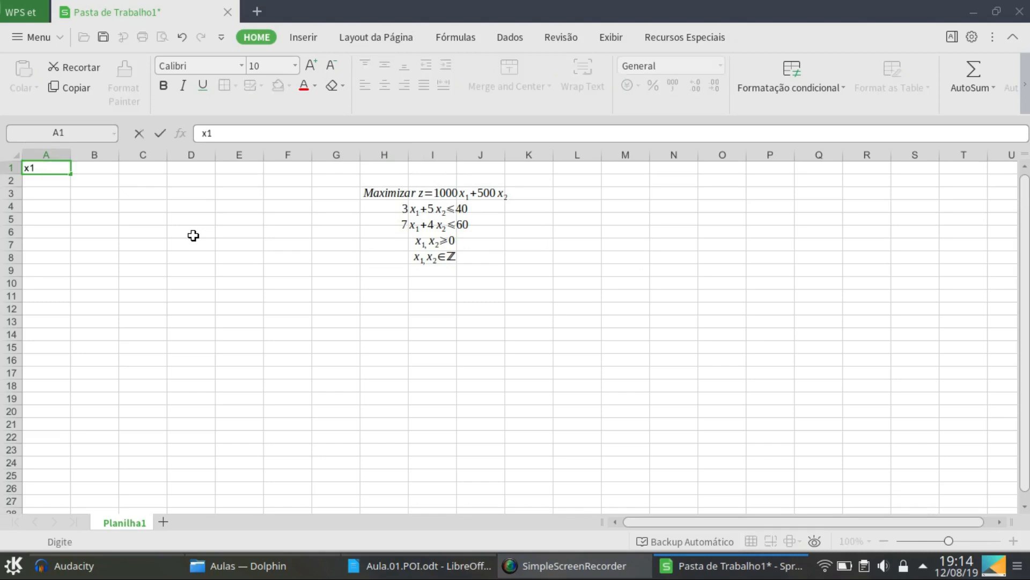
{"action": "key", "text": "Return"}
{"action": "type", "text": "x2"}
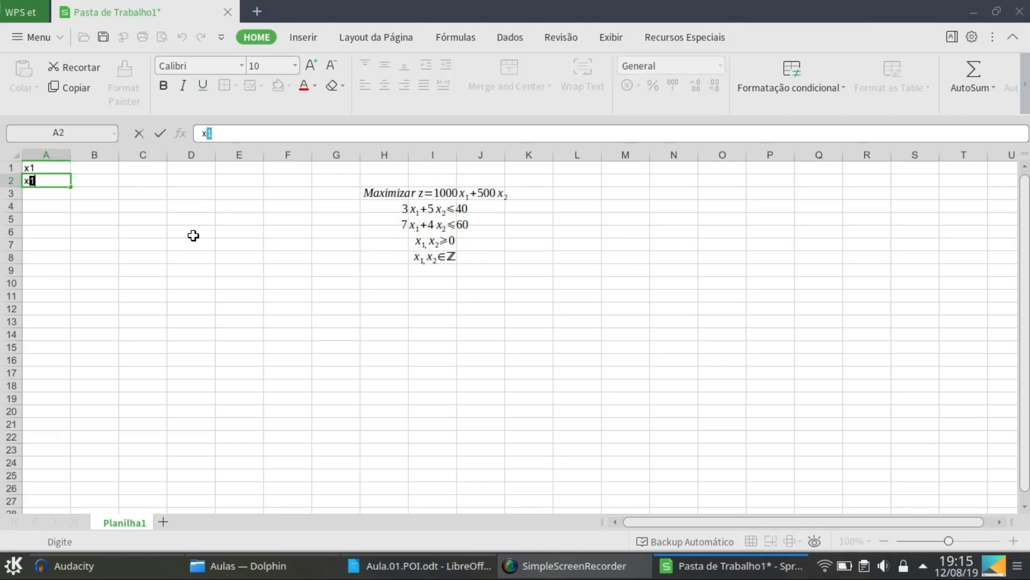
{"action": "key", "text": "Return"}
{"action": "type", "text": "z"}
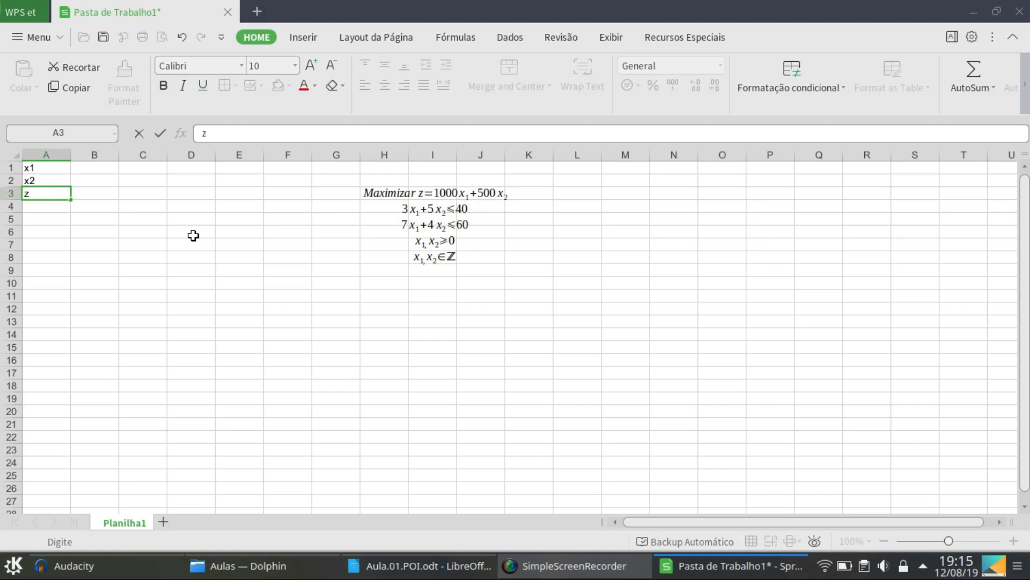
{"action": "key", "text": "Return"}
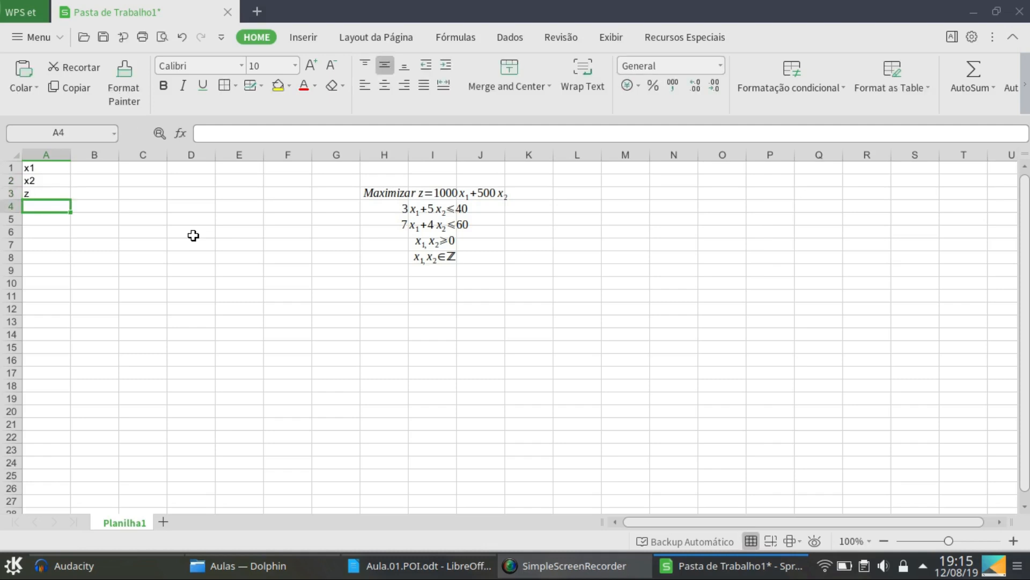
{"action": "type", "text": "r1"}
{"action": "key", "text": "Return"}
{"action": "type", "text": "r2"}
{"action": "key", "text": "Return"}
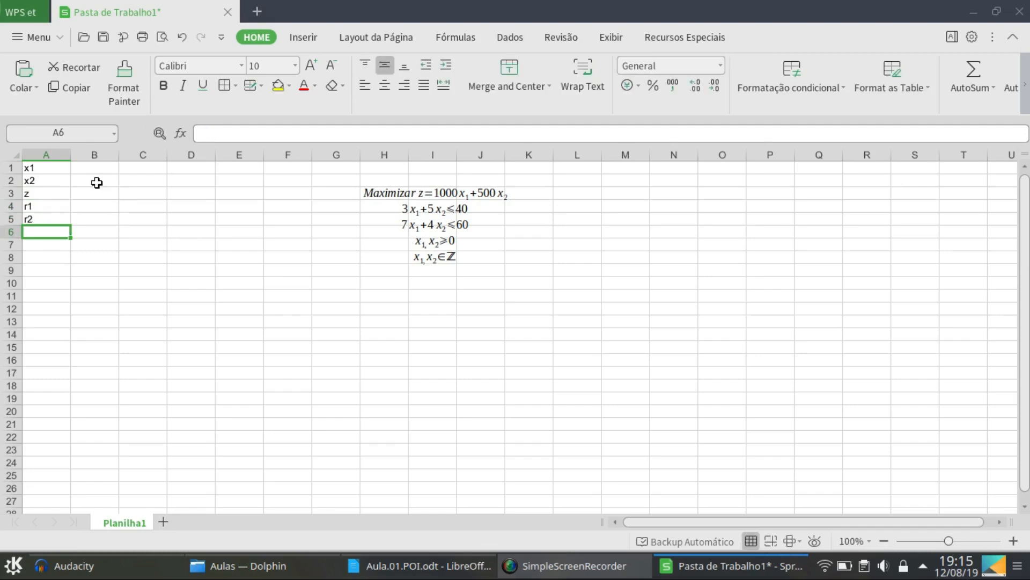
Set the labels in A1:A6 to font size 12 and centre them horizontally
{"action": "key", "text": "ctrl+shift+Up"}
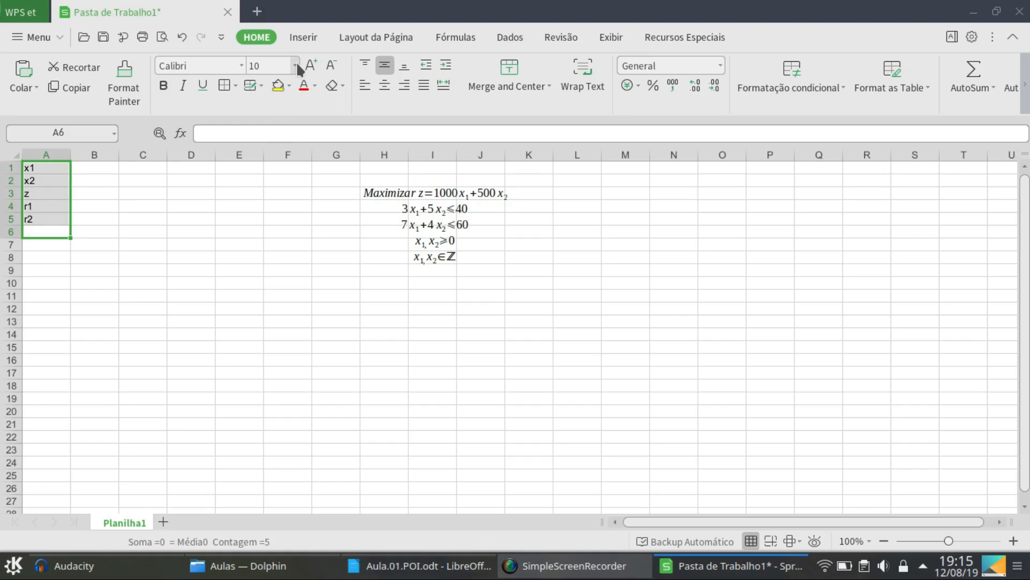
{"action": "left_click", "coordinate": [294, 66]}
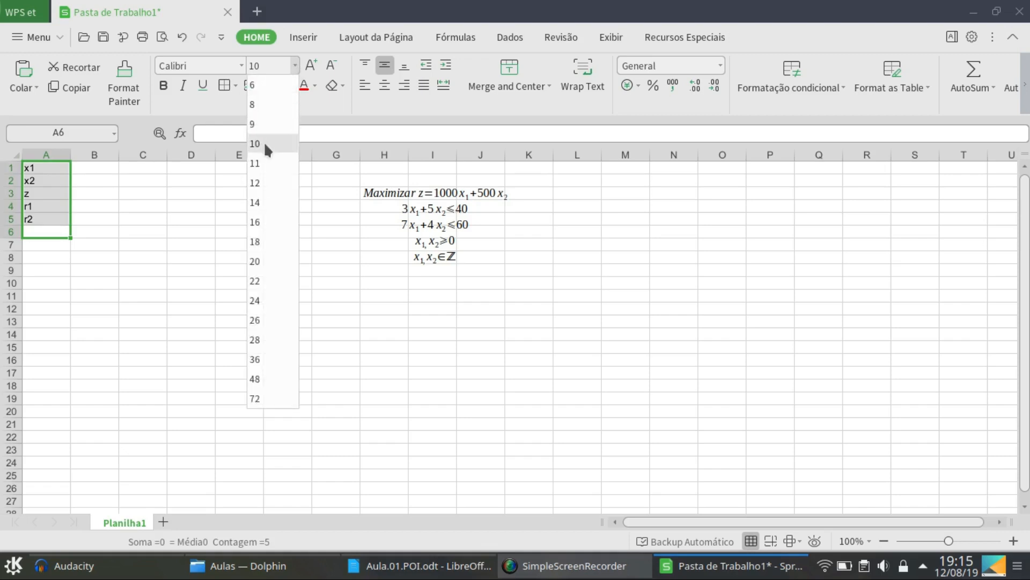
{"action": "left_click", "coordinate": [265, 186]}
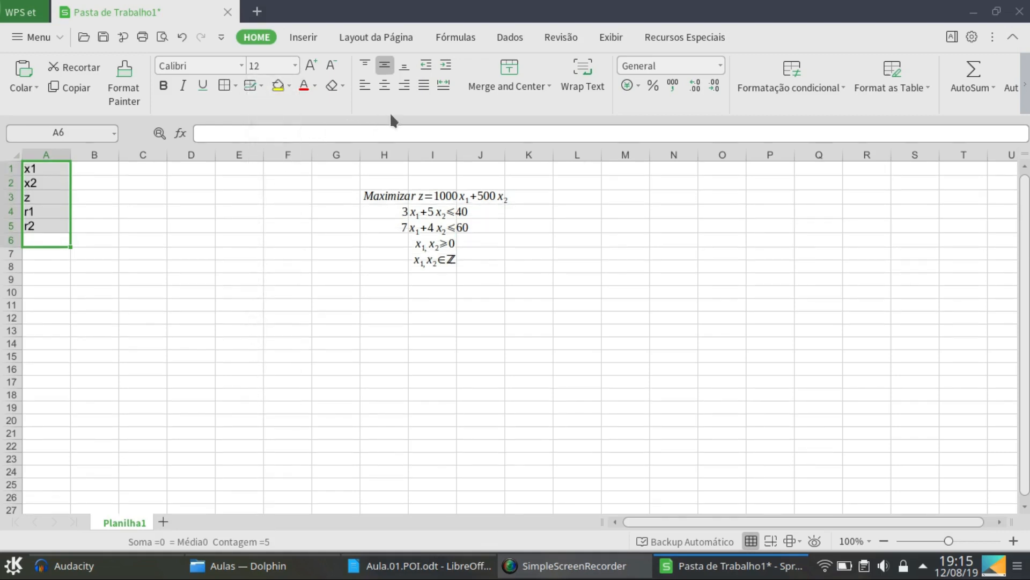
{"action": "left_click", "coordinate": [385, 86]}
Format the entire sheet with font size 12 and horizontally centred cells
{"action": "left_click", "coordinate": [169, 193]}
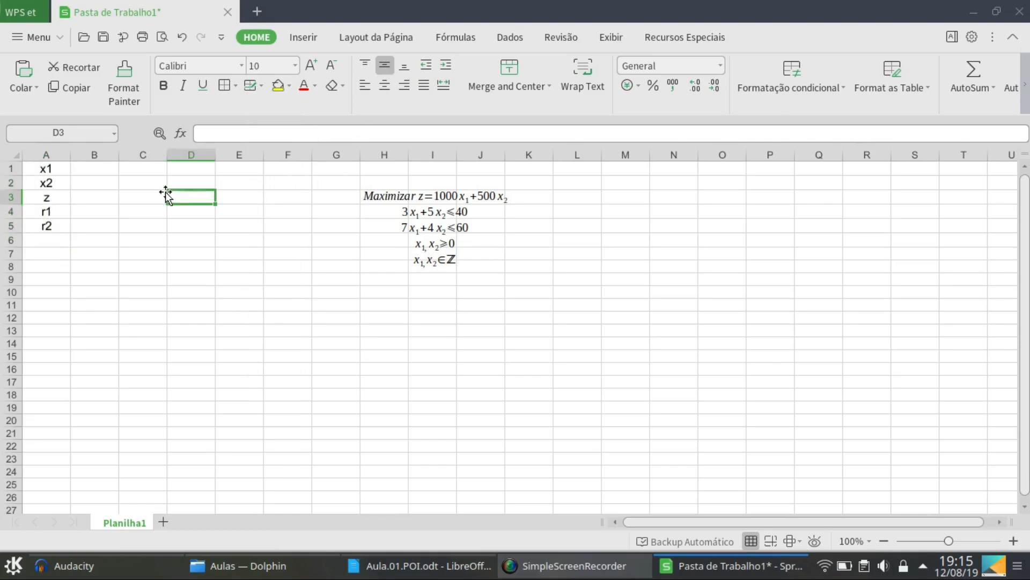
{"action": "key", "text": "ctrl+a"}
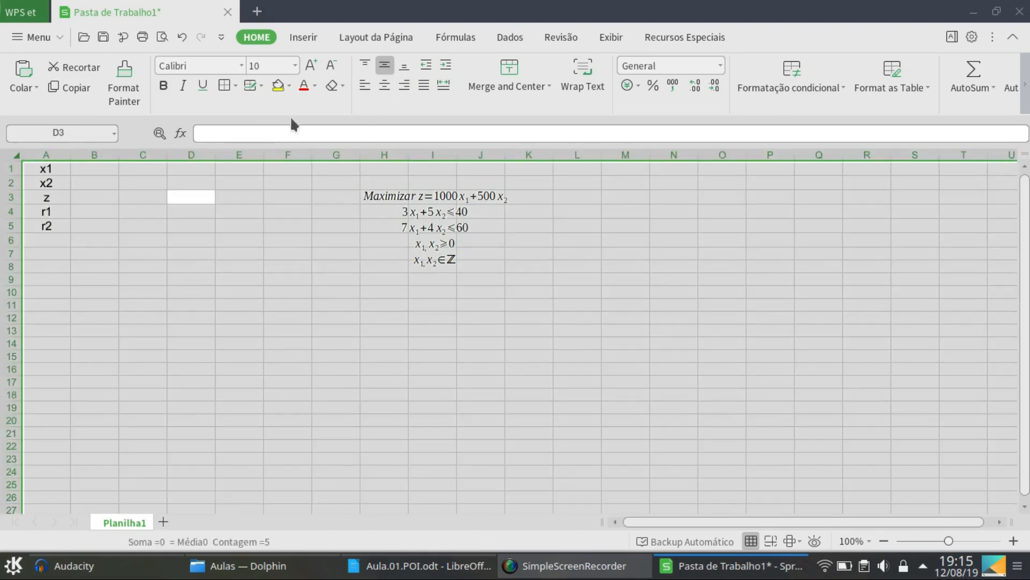
{"action": "left_click", "coordinate": [294, 66]}
{"action": "left_click", "coordinate": [261, 182]}
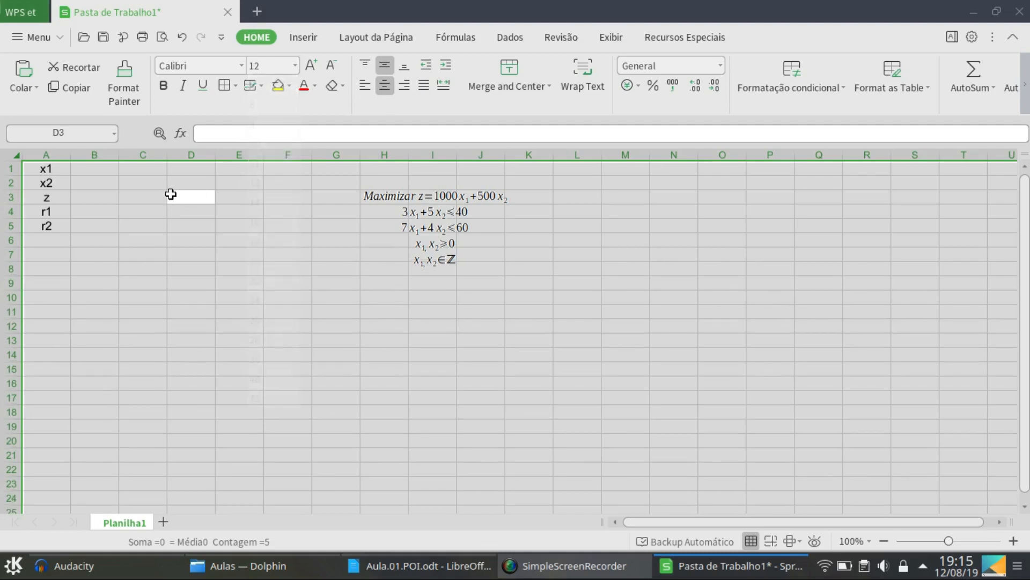
Enter the objective function =1000*B1+500*B2 in cell B3, next to the z label
{"action": "left_click", "coordinate": [95, 204]}
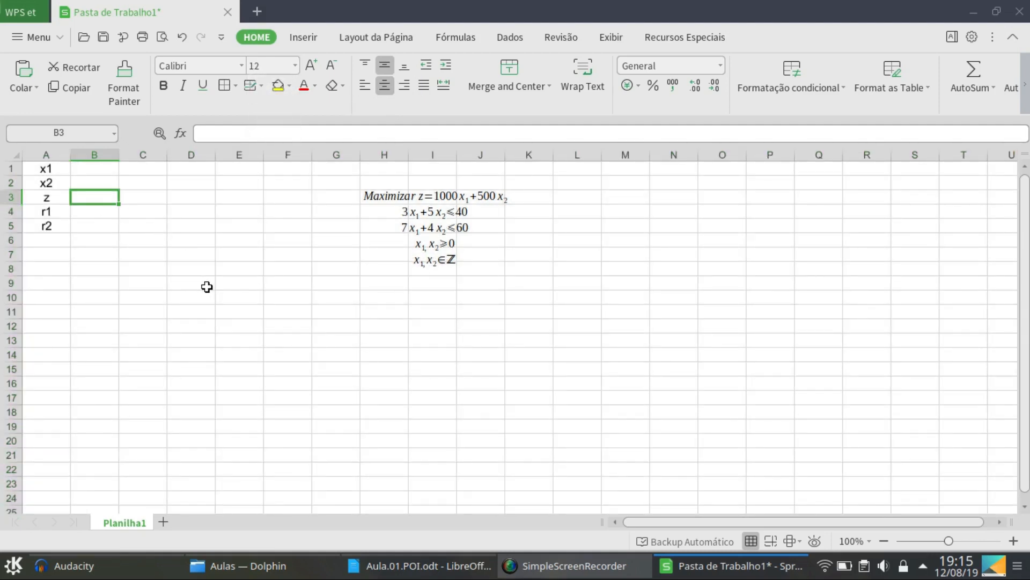
{"action": "type", "text": "="}
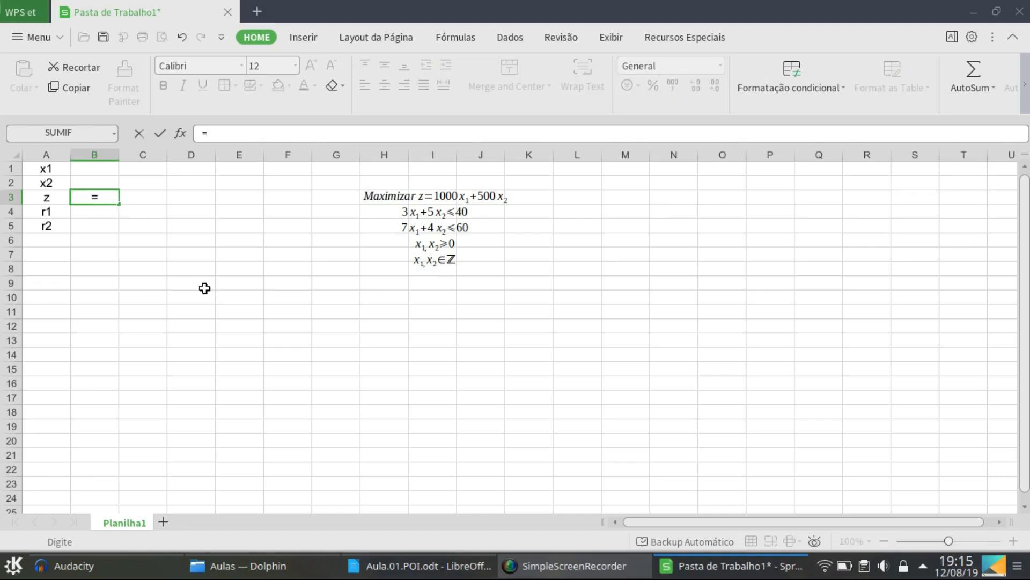
{"action": "type", "text": "1000*"}
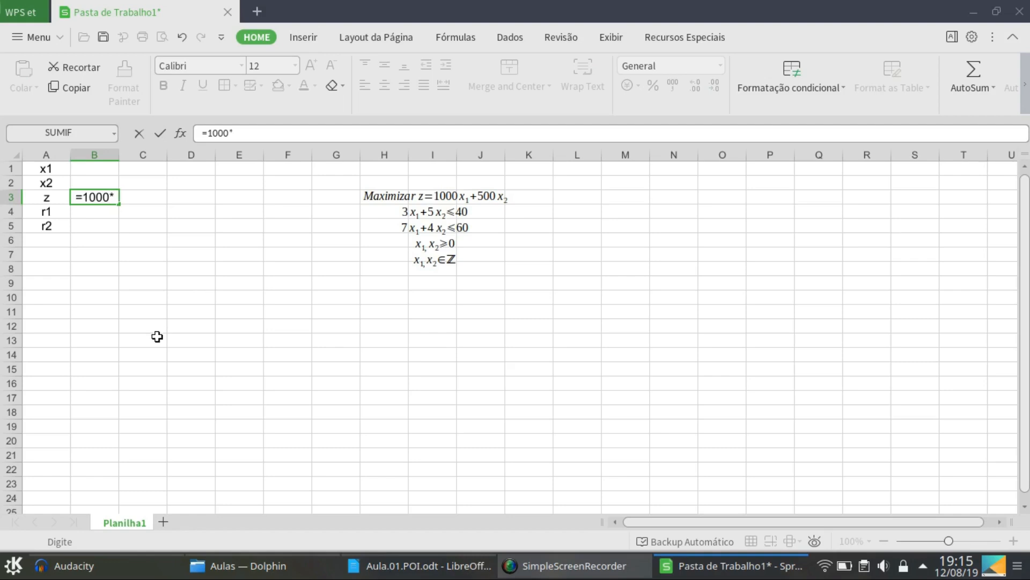
{"action": "left_click", "coordinate": [103, 172]}
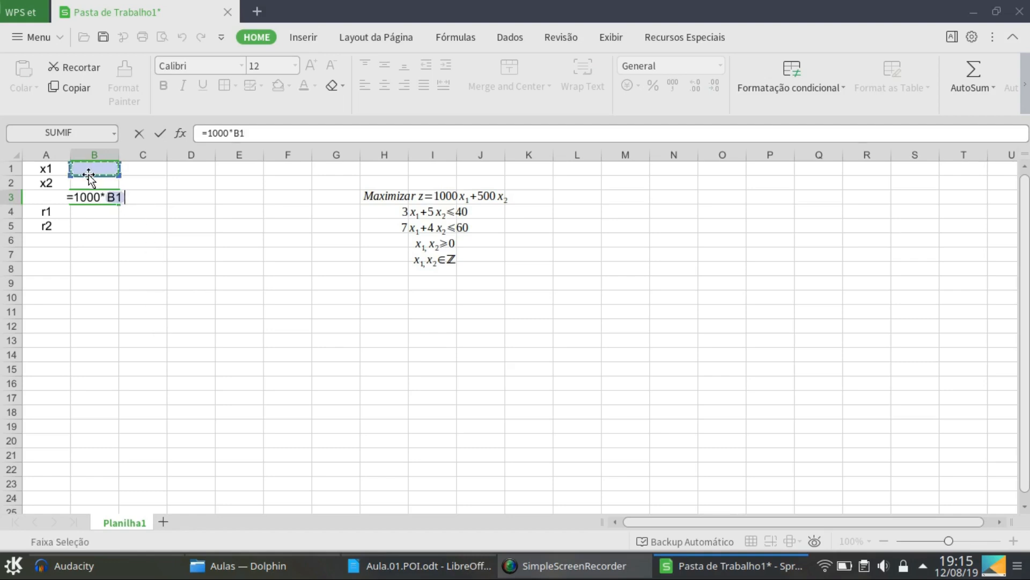
{"action": "type", "text": "+500*"}
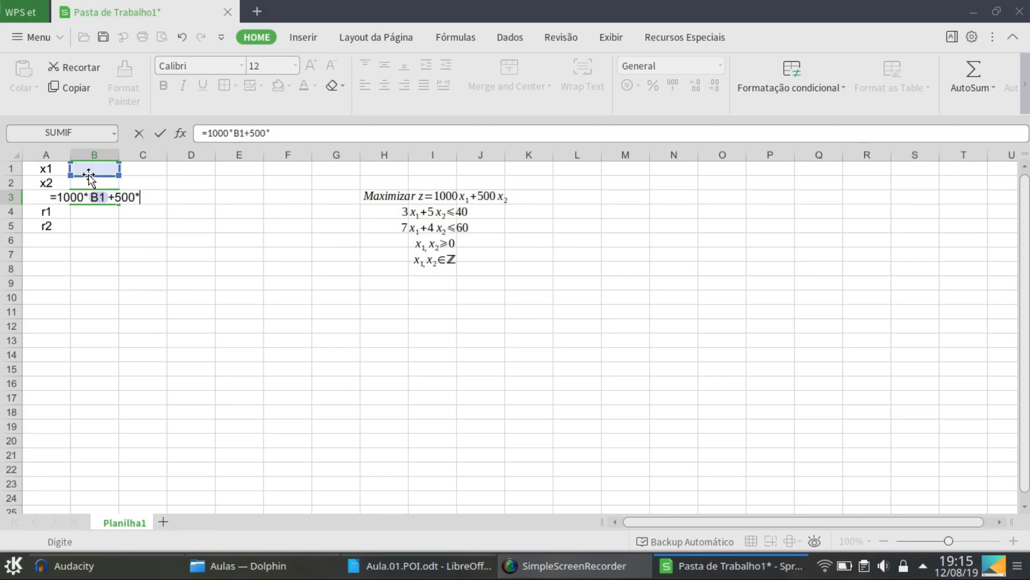
{"action": "left_click", "coordinate": [96, 182]}
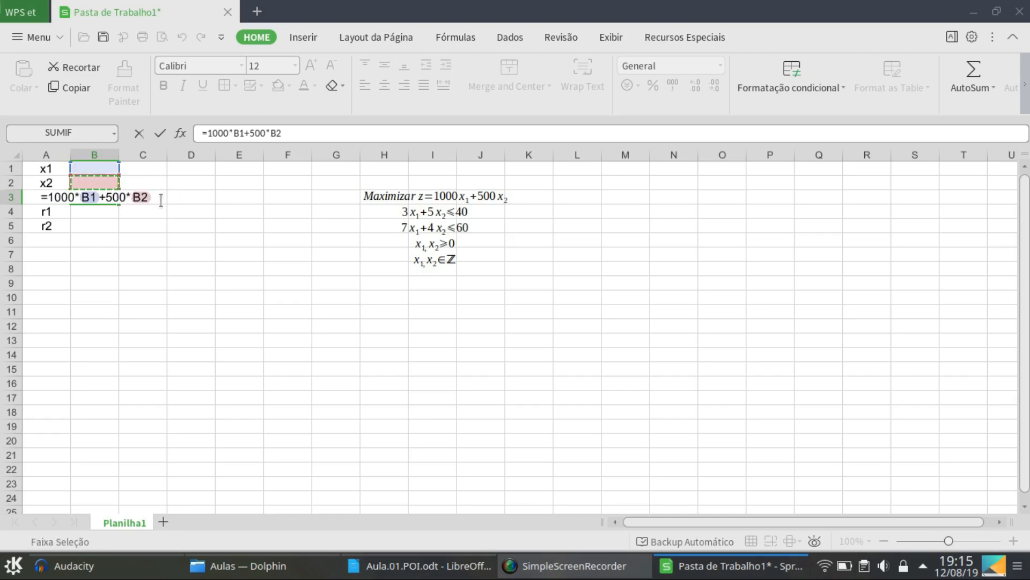
{"action": "key", "text": "Return"}
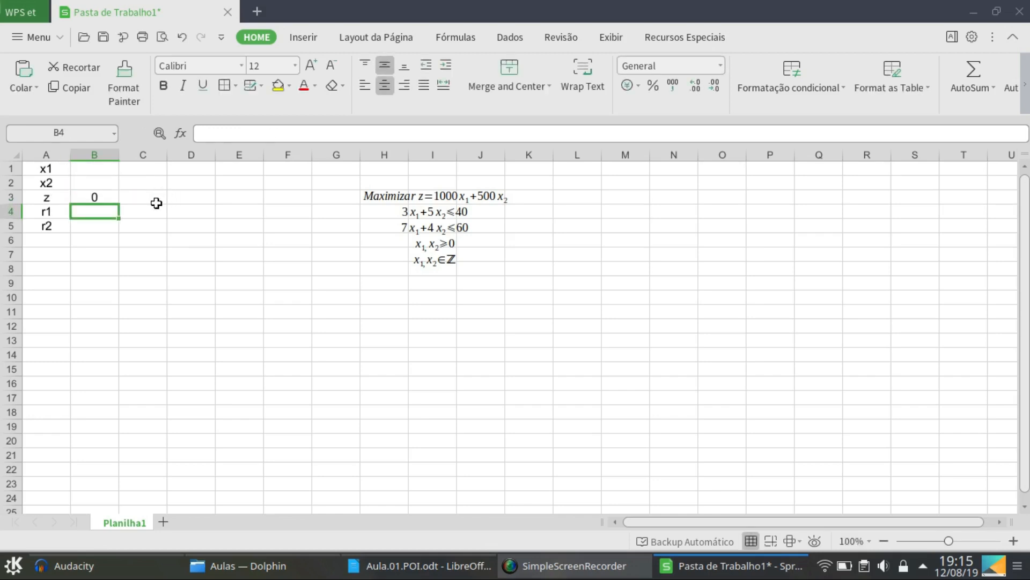
Enter the first constraint's formula =3*B1+5*B2 in cell B4, next to r1
{"action": "type", "text": "="}
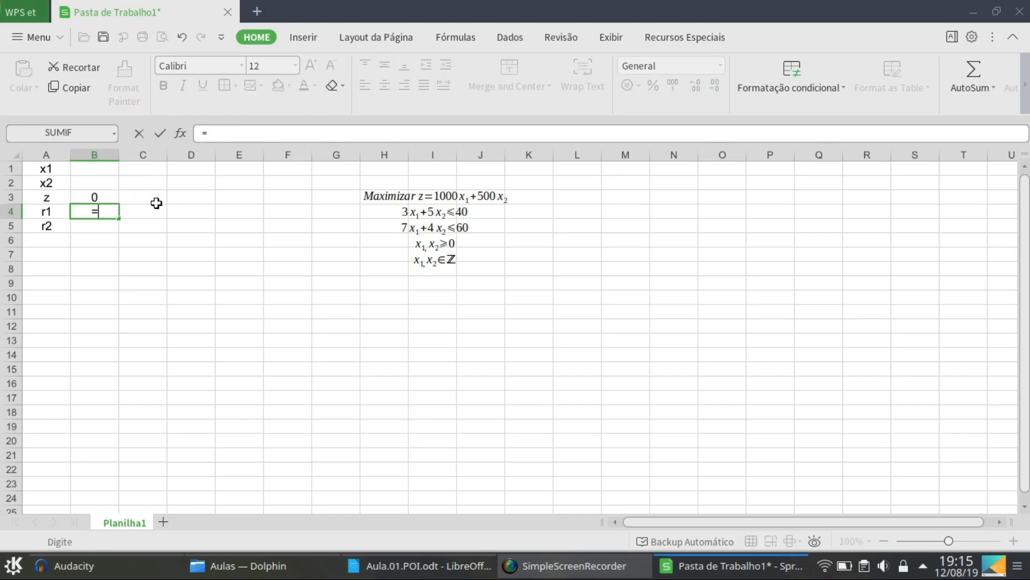
{"action": "type", "text": "3*"}
{"action": "left_click", "coordinate": [106, 169]}
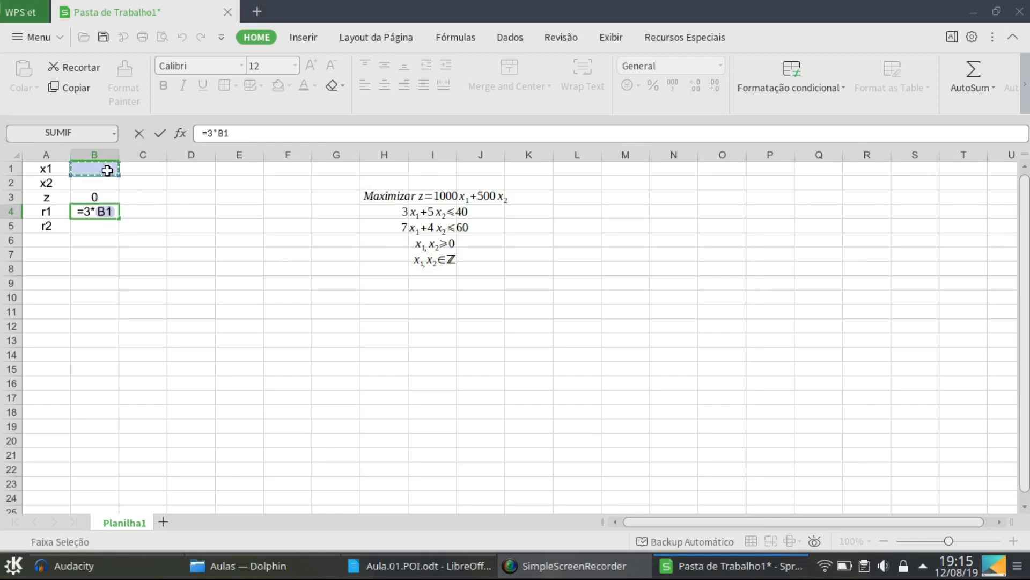
{"action": "type", "text": "+5*"}
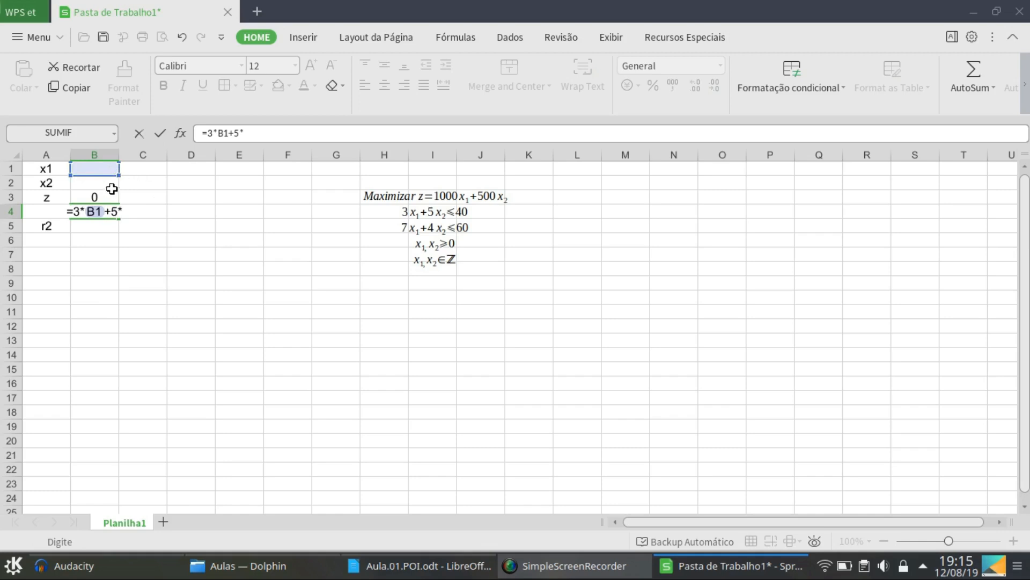
{"action": "left_click", "coordinate": [113, 183]}
{"action": "key", "text": "Return"}
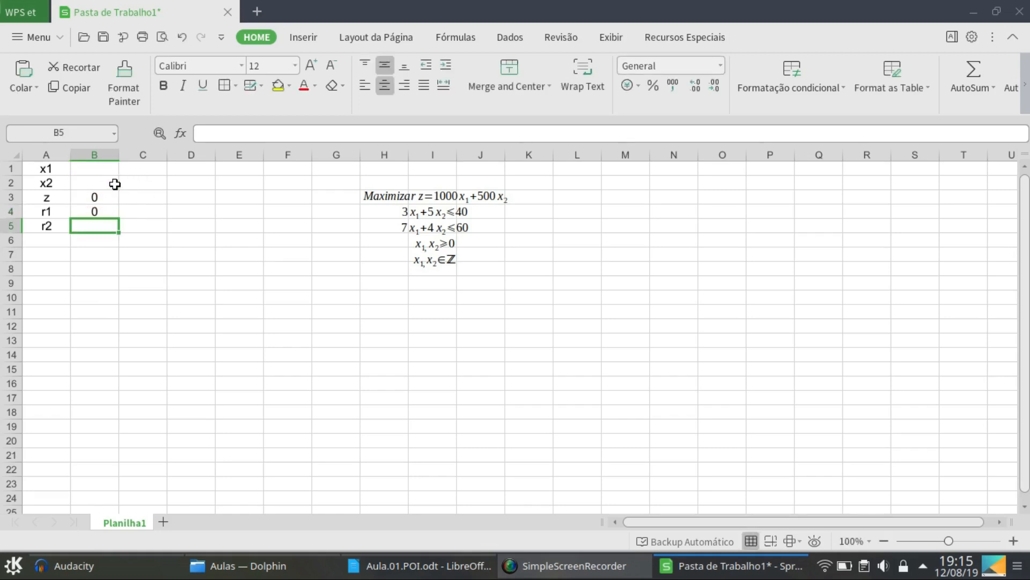
Enter the second constraint's formula =7*B1+4*B2 in cell B5, next to r2
{"action": "type", "text": "=7*"}
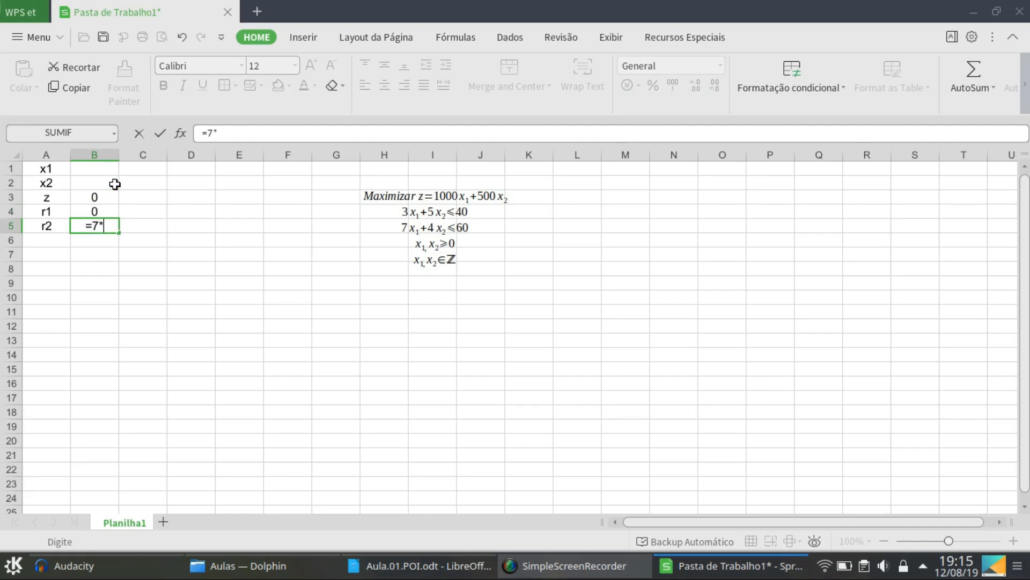
{"action": "left_click", "coordinate": [98, 171]}
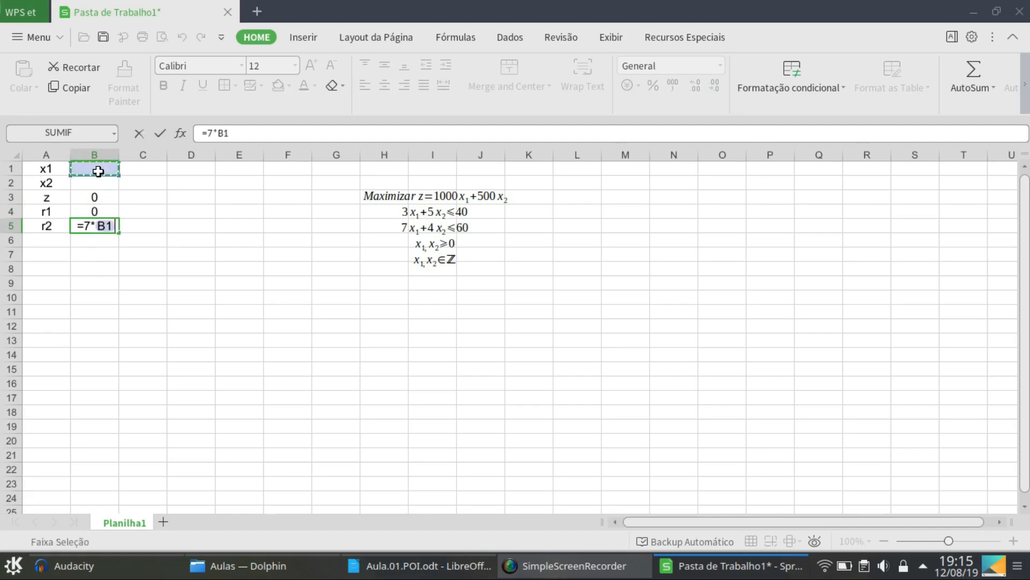
{"action": "type", "text": "+4*"}
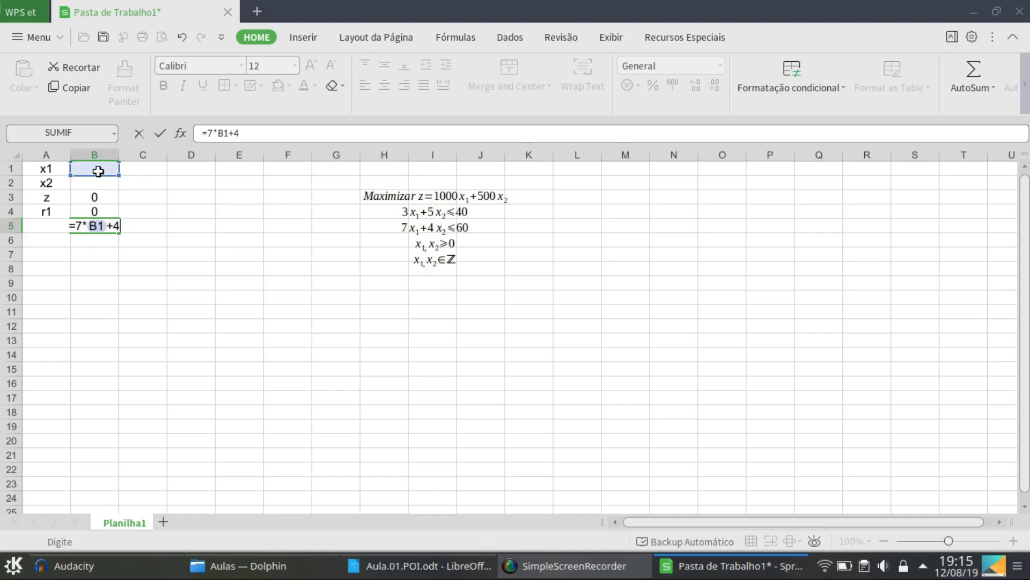
{"action": "left_click", "coordinate": [97, 187]}
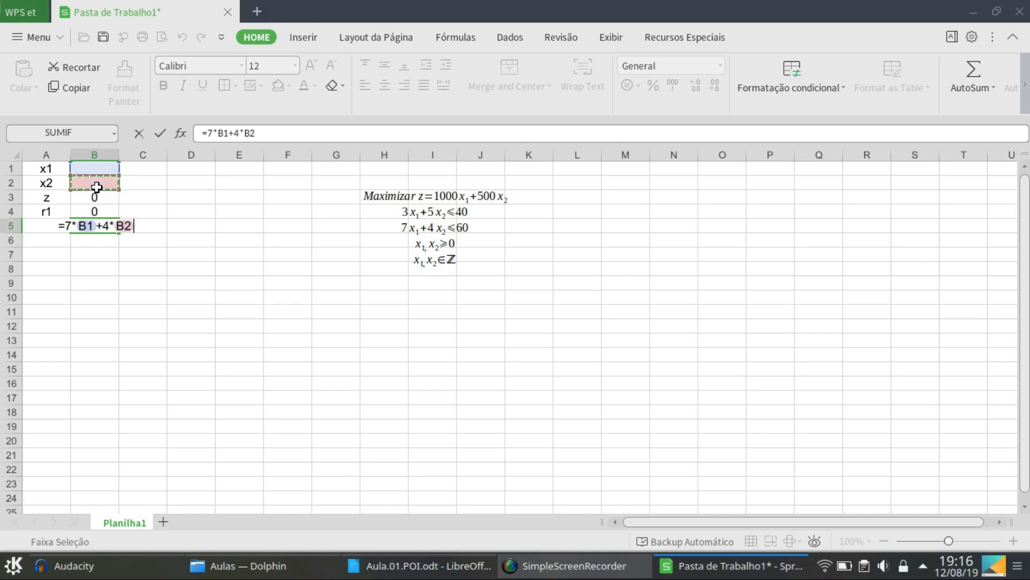
{"action": "key", "text": "Return"}
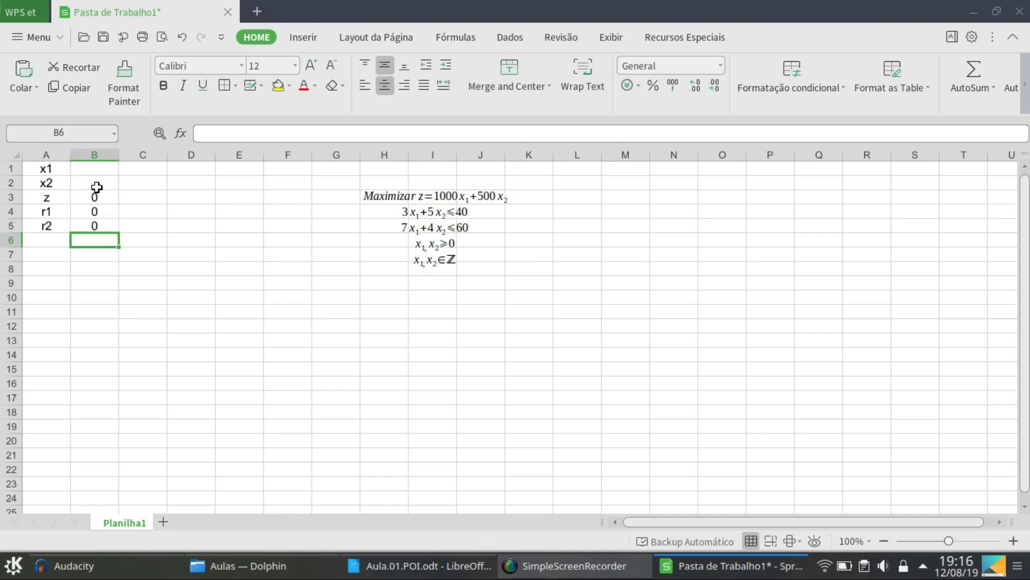
Enter the constraint limits 40 in C4 and 60 in C5
{"action": "left_click", "coordinate": [142, 225]}
{"action": "left_click", "coordinate": [141, 212]}
{"action": "type", "text": "40"}
{"action": "key", "text": "Return"}
{"action": "type", "text": "60"}
{"action": "key", "text": "Return"}
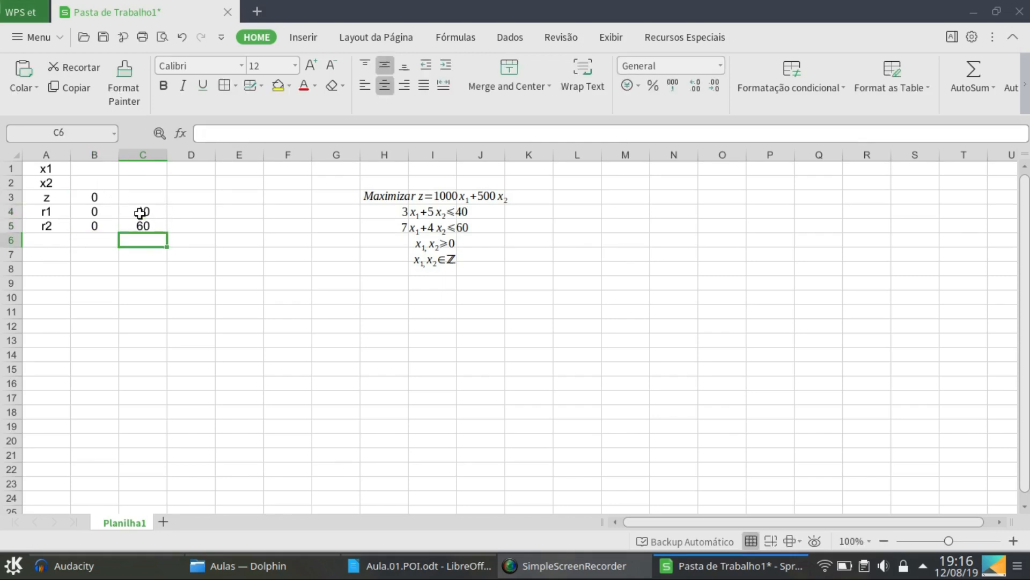
Open Solver and set cell B3 as the objective and B1:B2 as the variable cells
{"action": "left_click", "coordinate": [110, 198]}
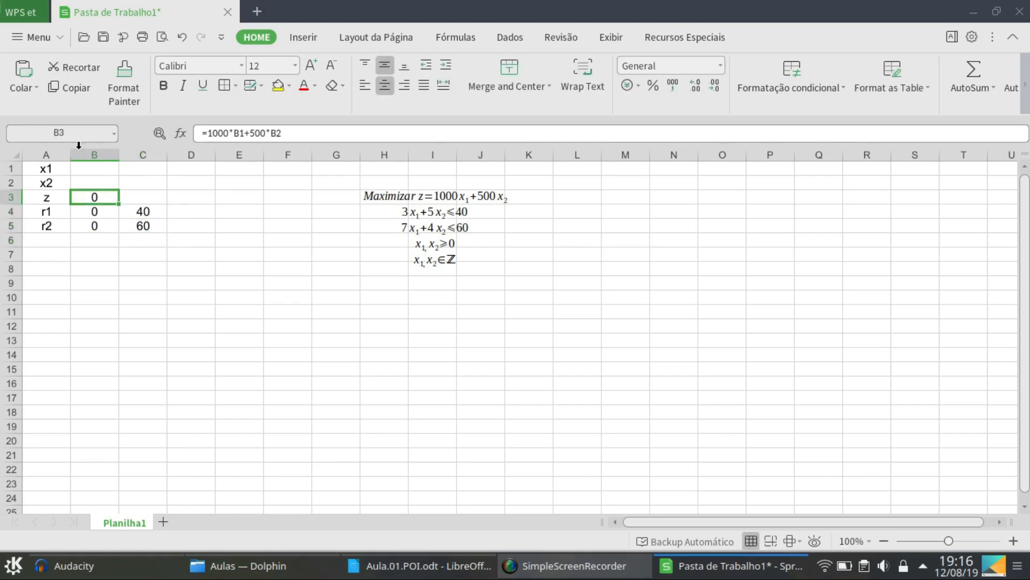
{"action": "left_click", "coordinate": [60, 38]}
{"action": "mouse_move", "coordinate": [78, 166]}
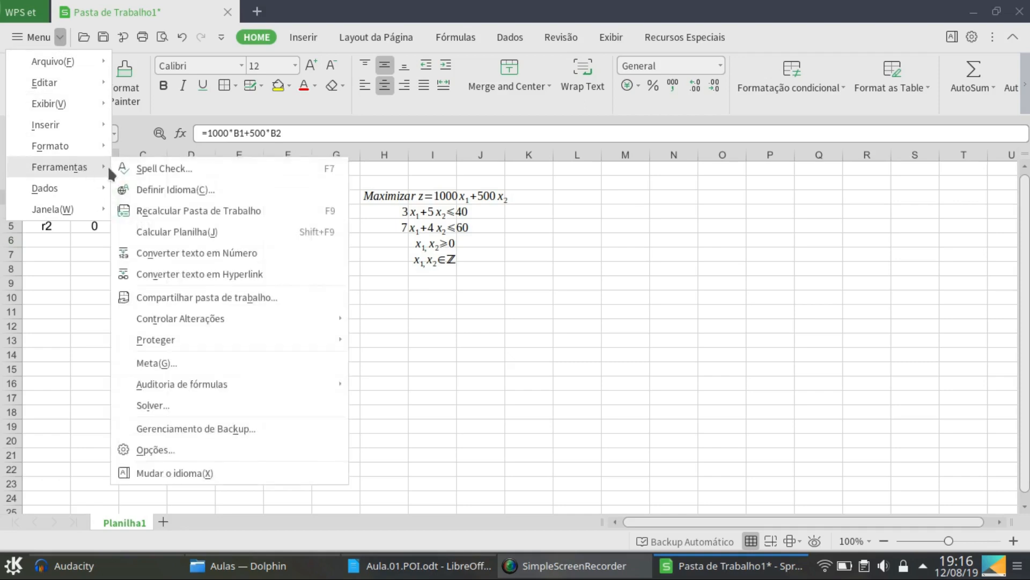
{"action": "left_click", "coordinate": [161, 405]}
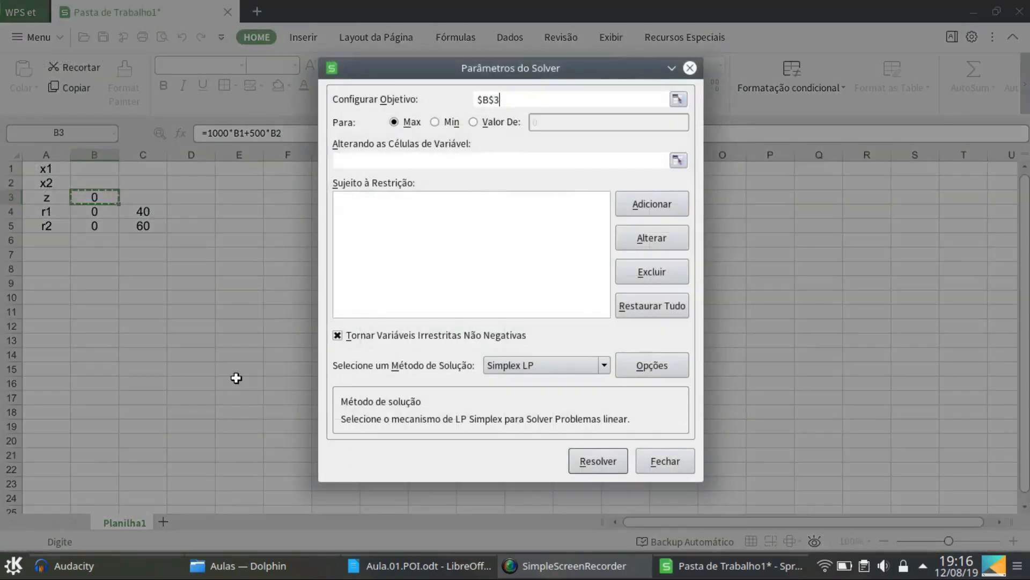
{"action": "left_click_drag", "start_coordinate": [516, 100], "coordinate": [439, 102]}
{"action": "left_click", "coordinate": [86, 197]}
{"action": "left_click", "coordinate": [381, 159]}
{"action": "left_click_drag", "start_coordinate": [101, 172], "coordinate": [102, 190]}
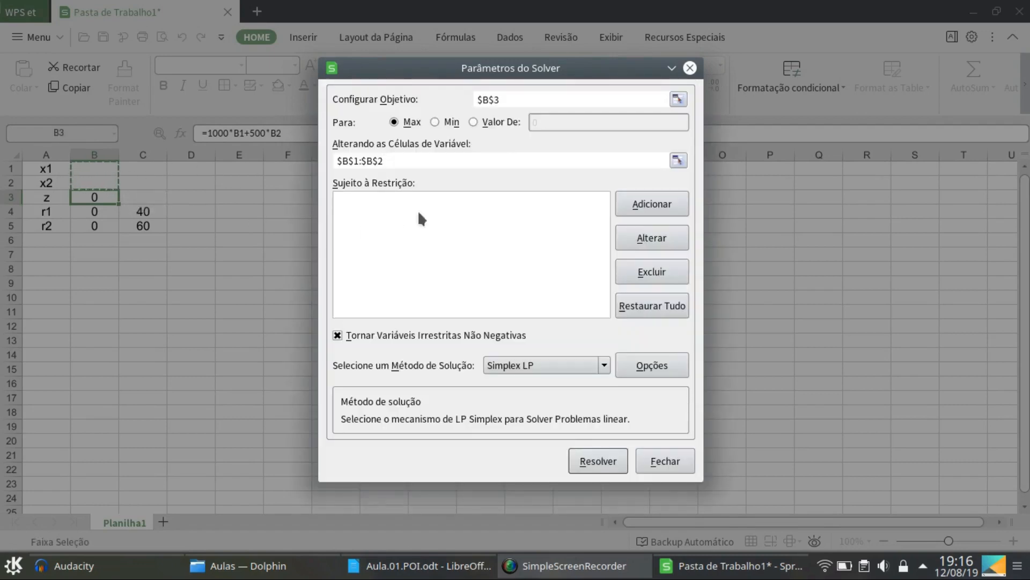
Add the first Solver constraint, requiring $B$4 <= $C$4
{"action": "left_click", "coordinate": [643, 209]}
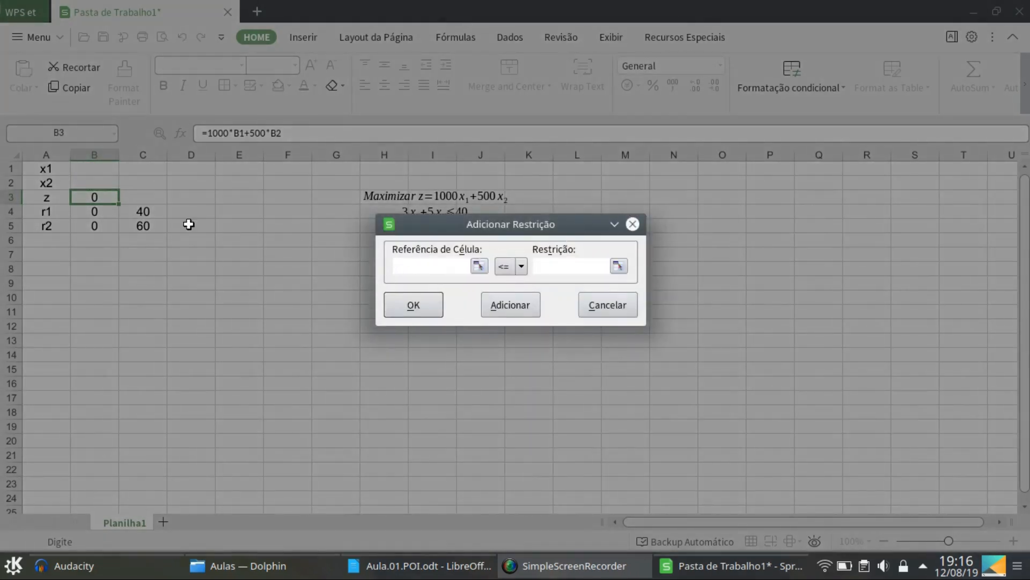
{"action": "left_click", "coordinate": [103, 213]}
{"action": "left_click", "coordinate": [567, 267]}
{"action": "left_click", "coordinate": [151, 212]}
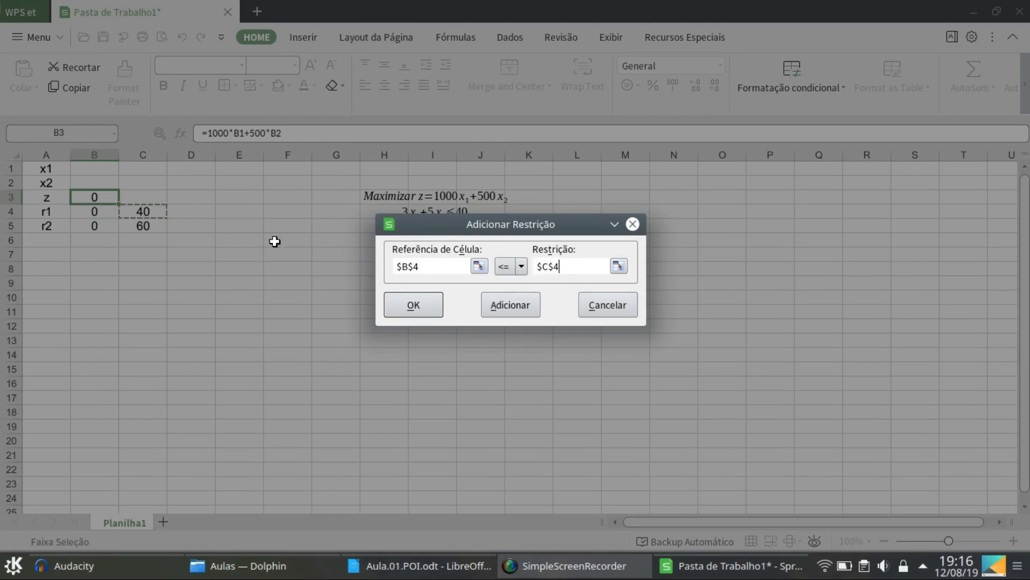
{"action": "left_click", "coordinate": [517, 309]}
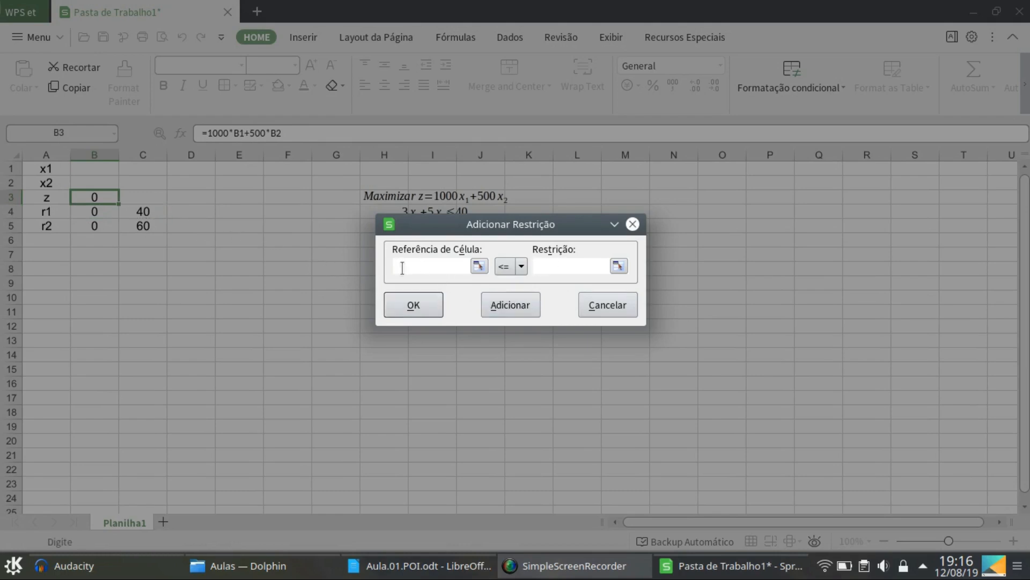
Add the second Solver constraint, requiring $B$5 <= $C$5
{"action": "left_click", "coordinate": [102, 230]}
{"action": "left_click", "coordinate": [555, 267]}
{"action": "left_click", "coordinate": [143, 225]}
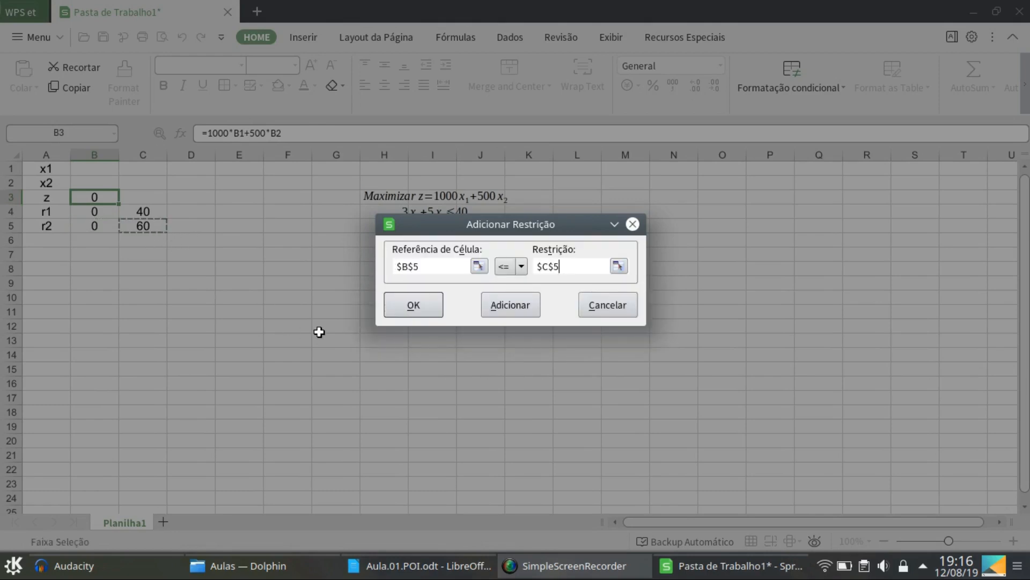
{"action": "left_click", "coordinate": [523, 306]}
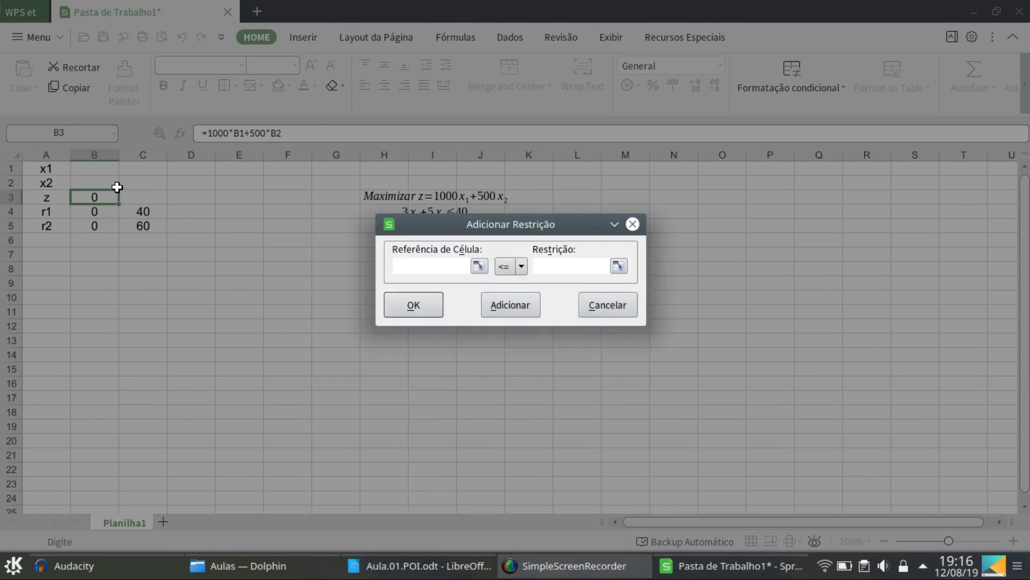
Add an int constraint on the variable cells $B$1:$B$2 and return to the Solver parameters
{"action": "left_click_drag", "start_coordinate": [89, 171], "coordinate": [89, 185]}
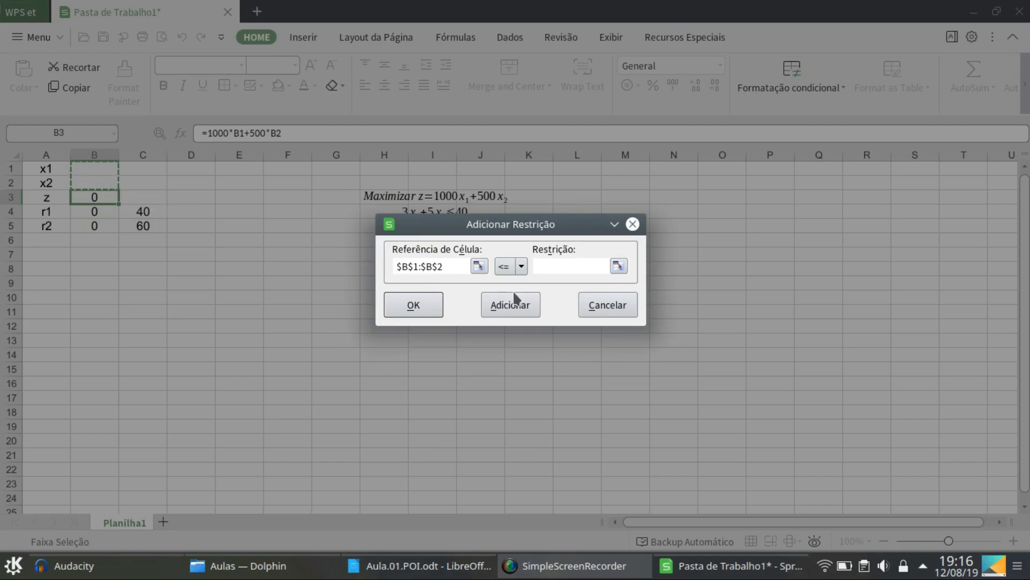
{"action": "left_click", "coordinate": [521, 267]}
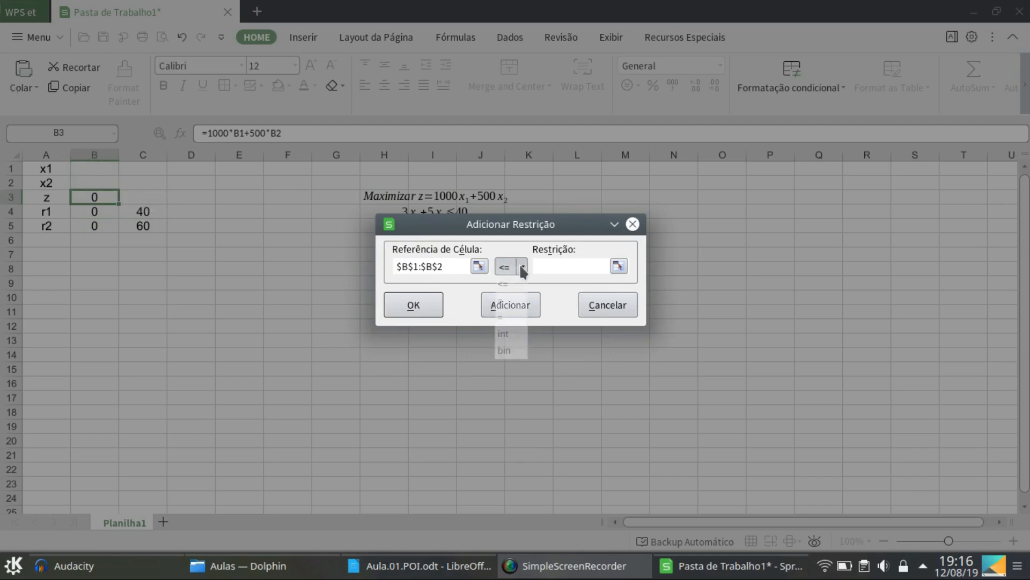
{"action": "left_click", "coordinate": [511, 330]}
{"action": "left_click", "coordinate": [414, 304]}
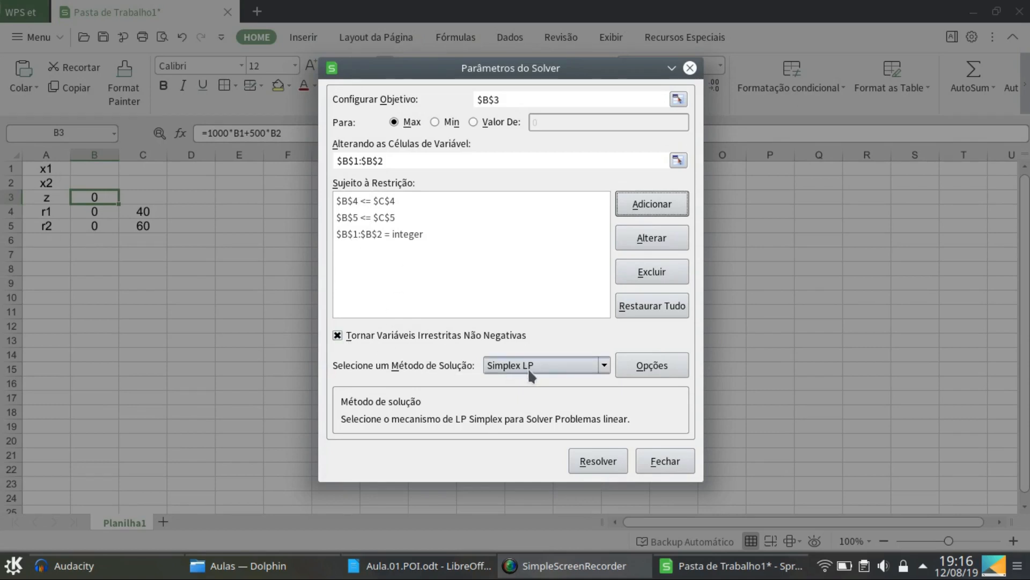
Solve the model, keep the solution in the sheet and select the x1 value in B1
{"action": "left_click", "coordinate": [597, 463]}
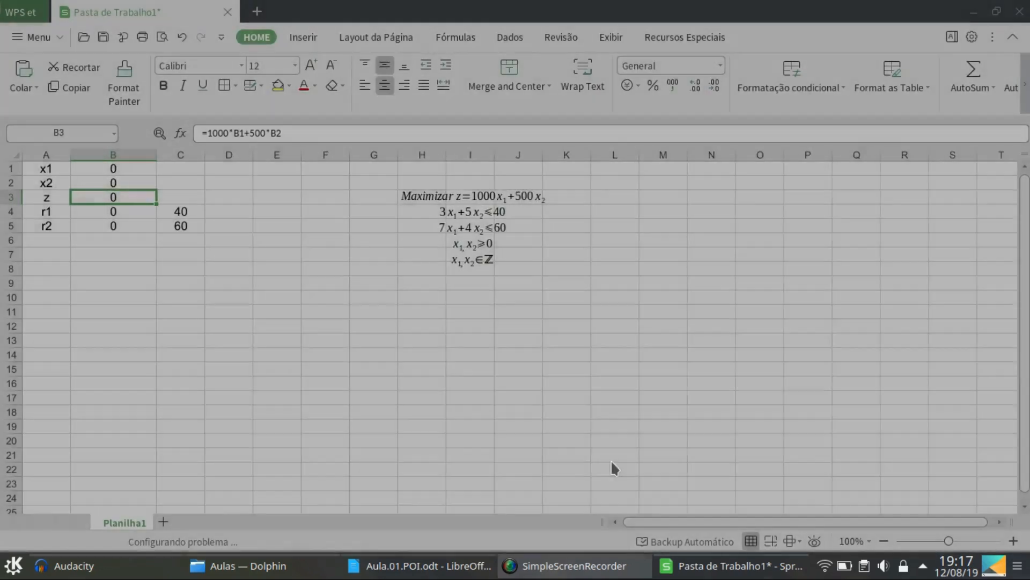
{"action": "left_click", "coordinate": [340, 329]}
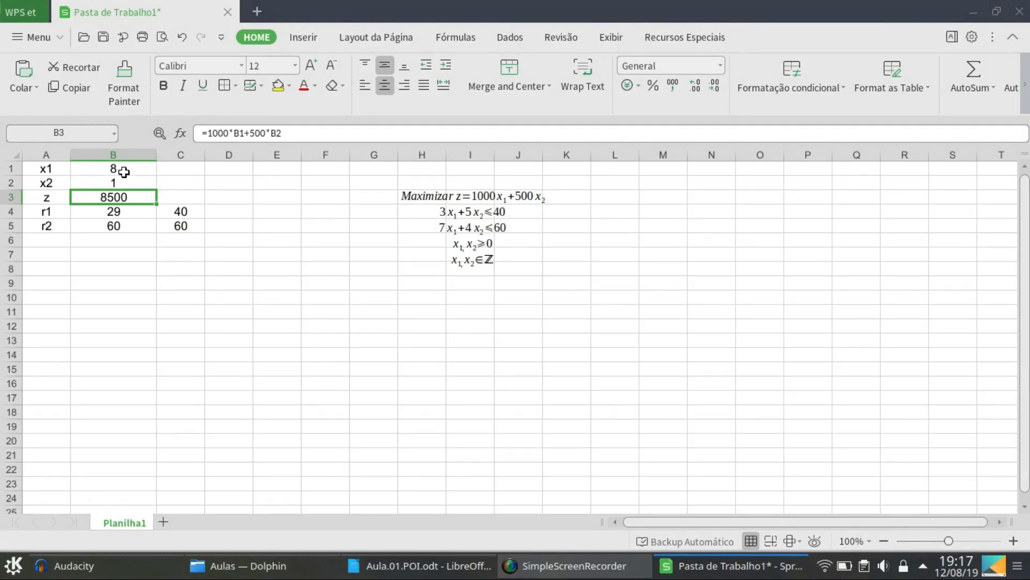
{"action": "left_click", "coordinate": [123, 171]}
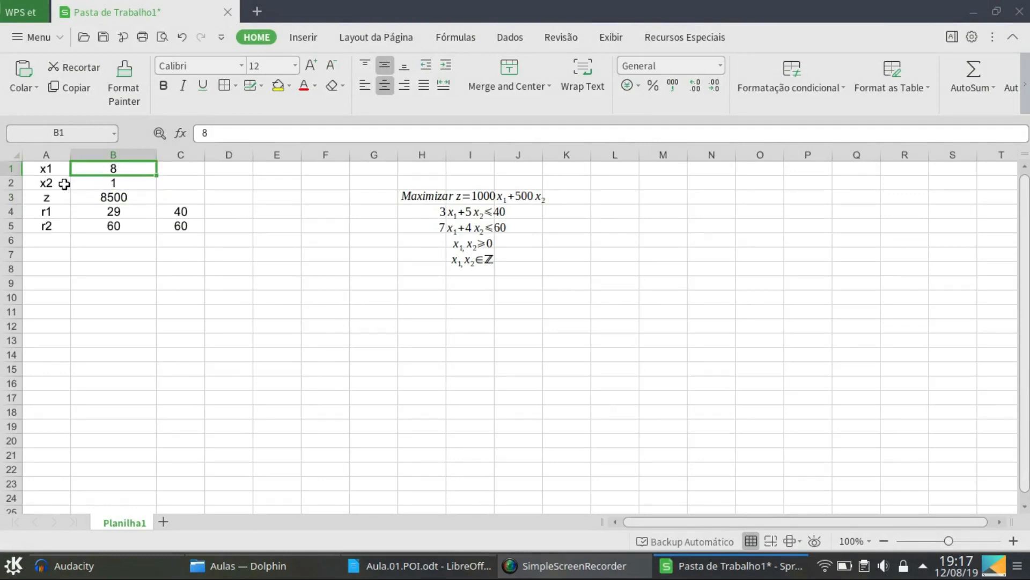